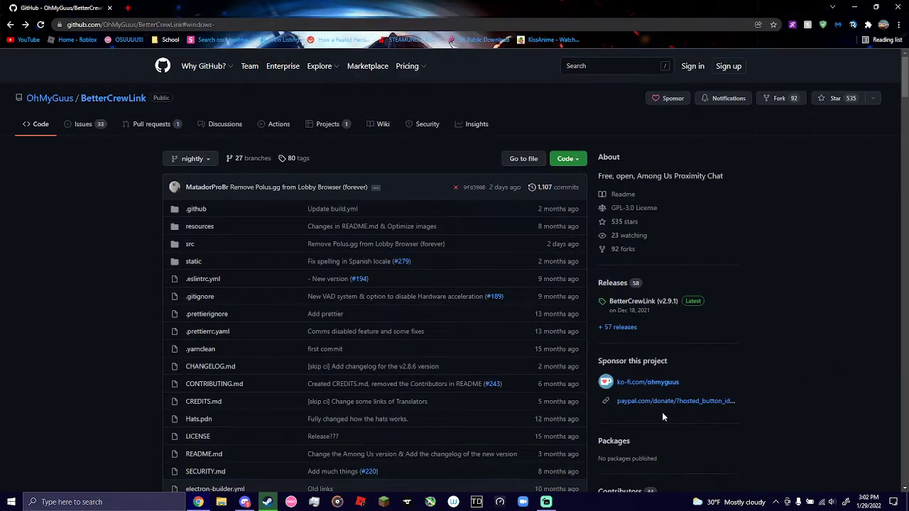
# Look through the BetterCrewLink repository page and its README down to the App Availability tables
pyautogui.scroll(-2, 640, 355)
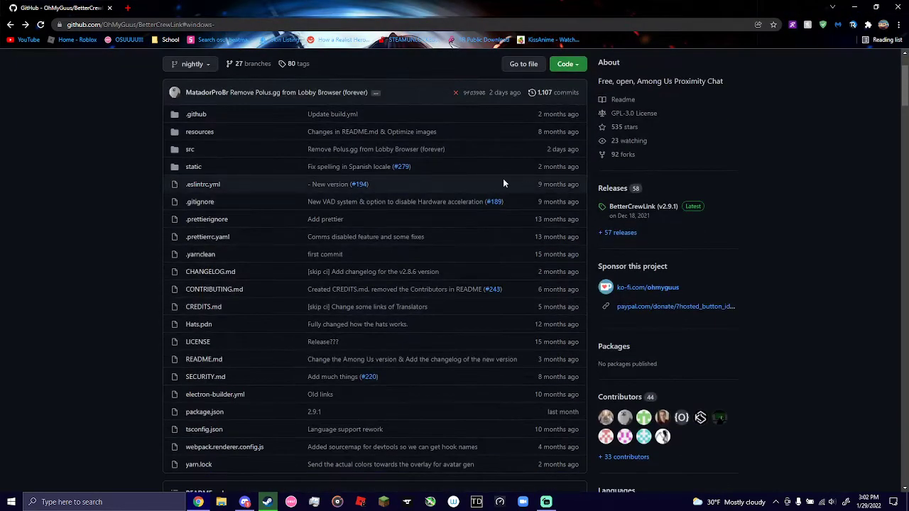
pyautogui.scroll(2, 503, 183)
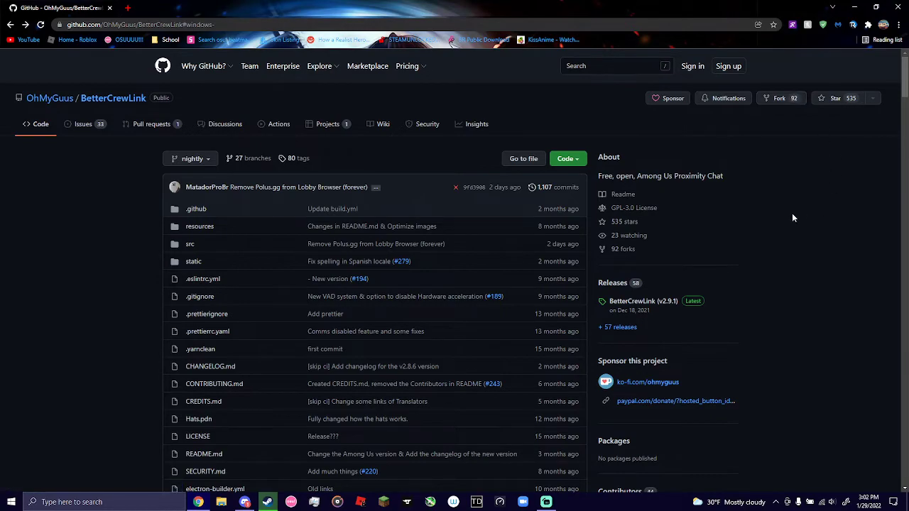
pyautogui.scroll(-10, 793, 219)
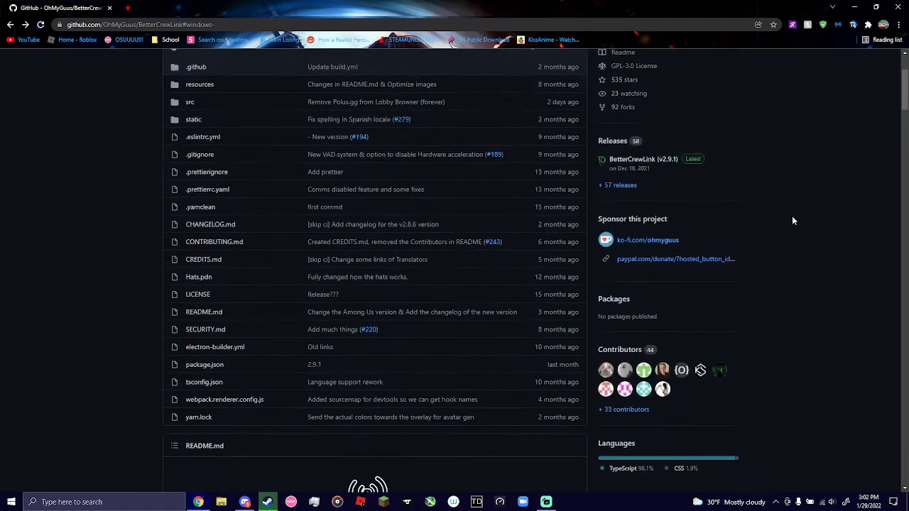
pyautogui.scroll(-5, 793, 225)
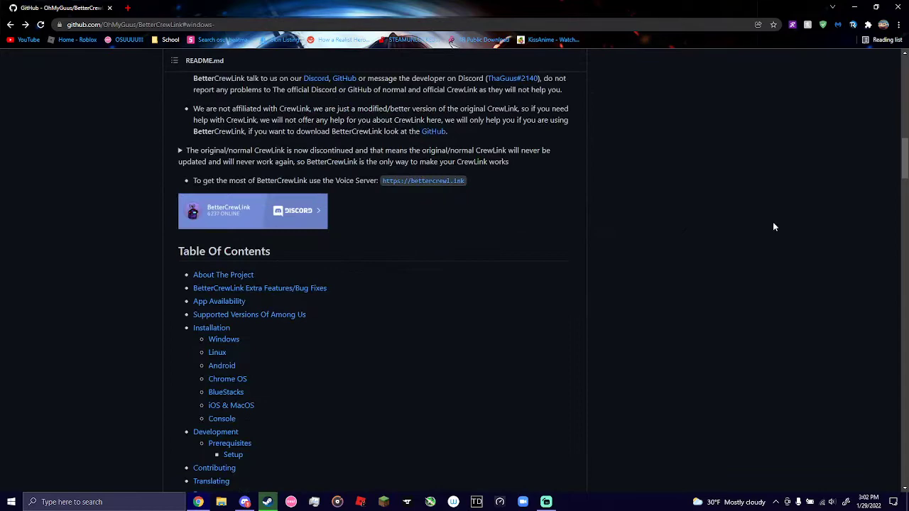
pyautogui.scroll(15, 774, 227)
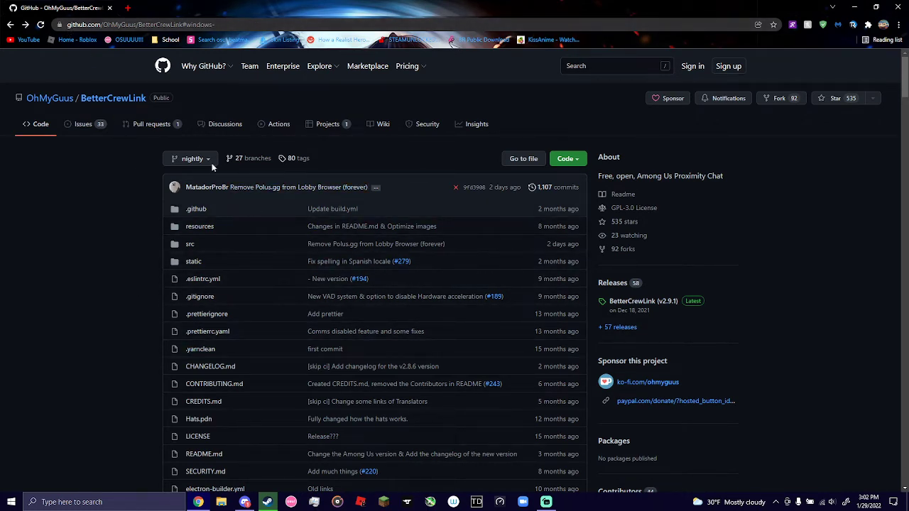
pyautogui.scroll(-6, 117, 202)
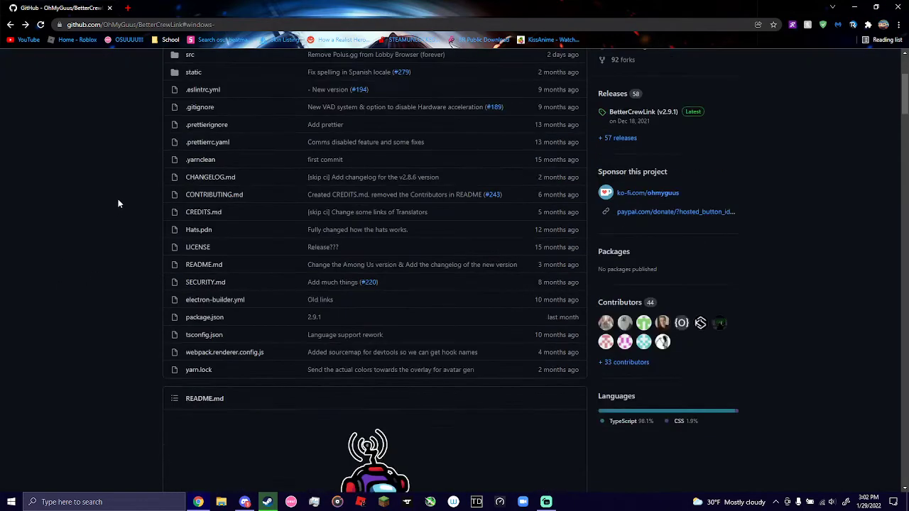
pyautogui.scroll(-15, 114, 178)
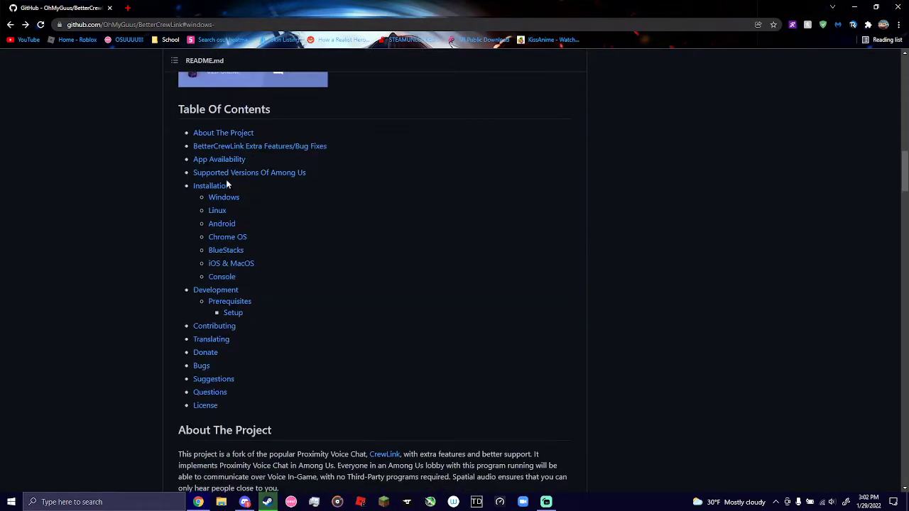
pyautogui.scroll(-5, 278, 222)
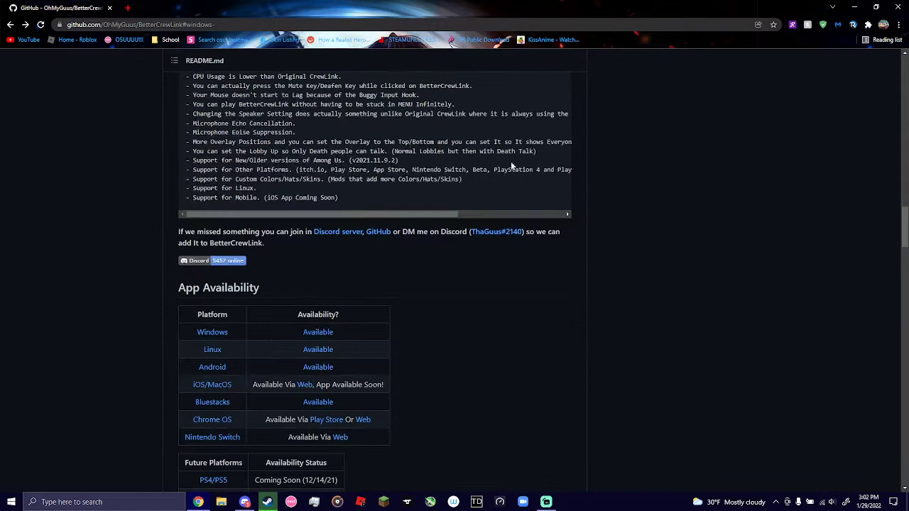
pyautogui.scroll(-2, 260, 283)
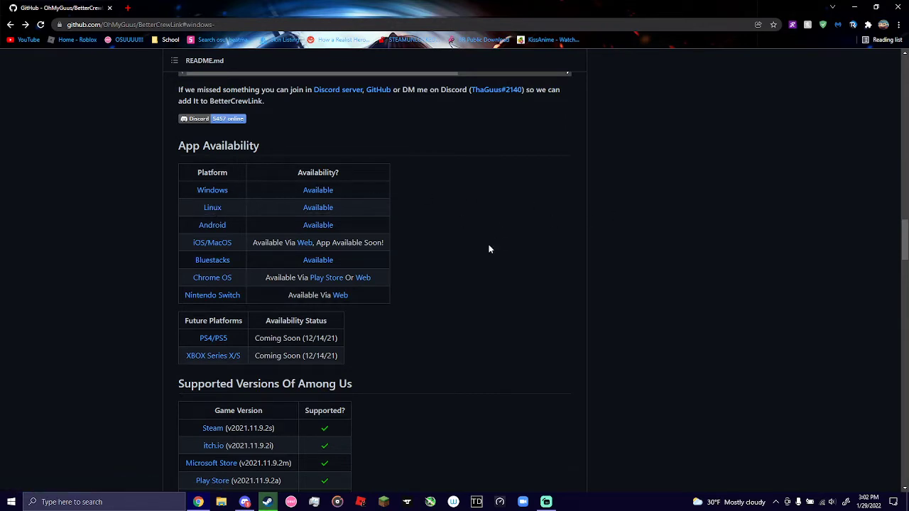
# Open the iOS/MacOS web version of BetterCrewLink in a new tab and dismiss its microphone permission request
pyautogui.rightClick(303, 243)
pyautogui.click(334, 249)
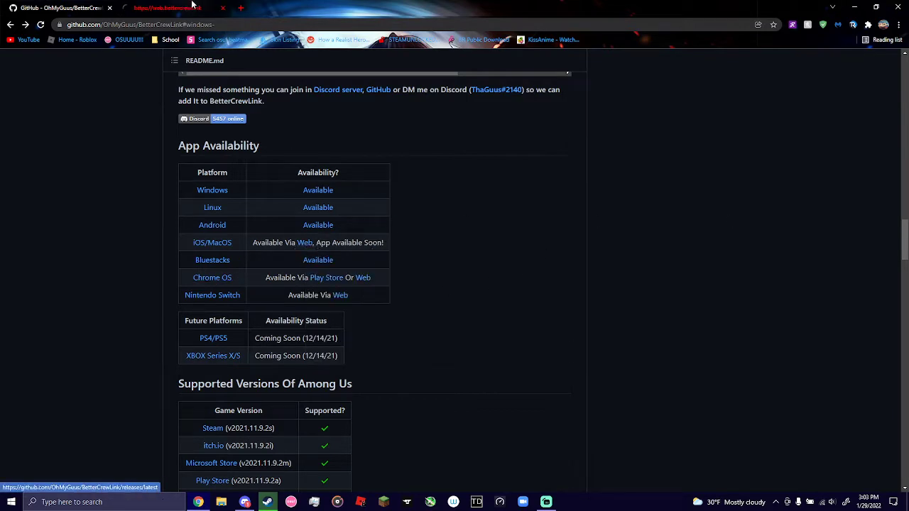
pyautogui.click(203, 9)
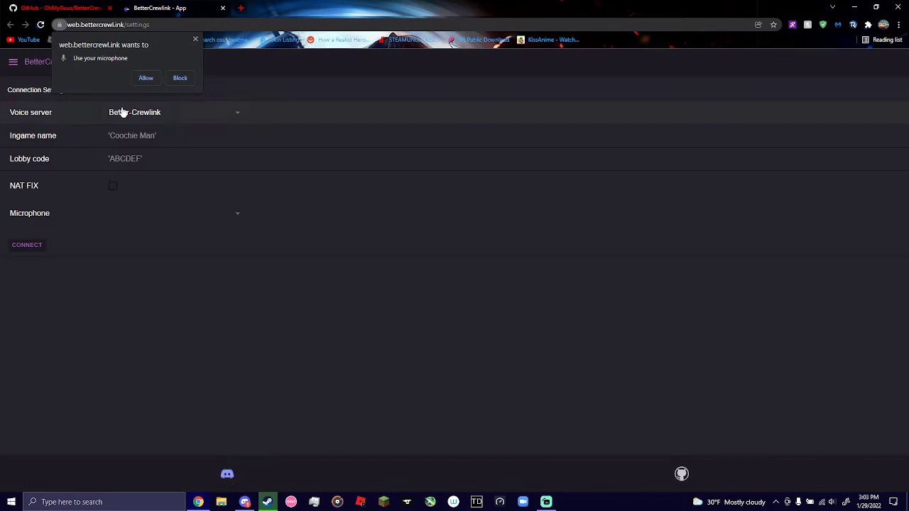
pyautogui.click(196, 40)
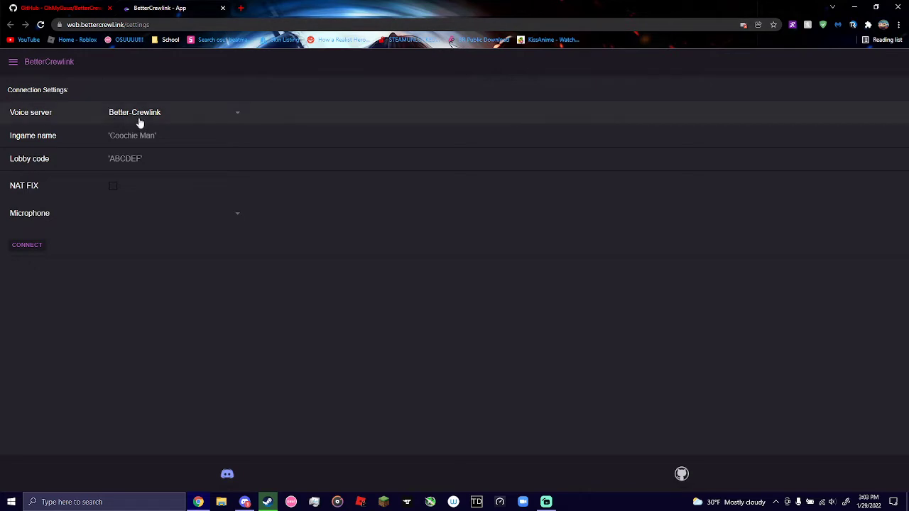
# Inspect the Ingame name and Lobby code fields in the connection settings and close the web version's tab
pyautogui.click(125, 136)
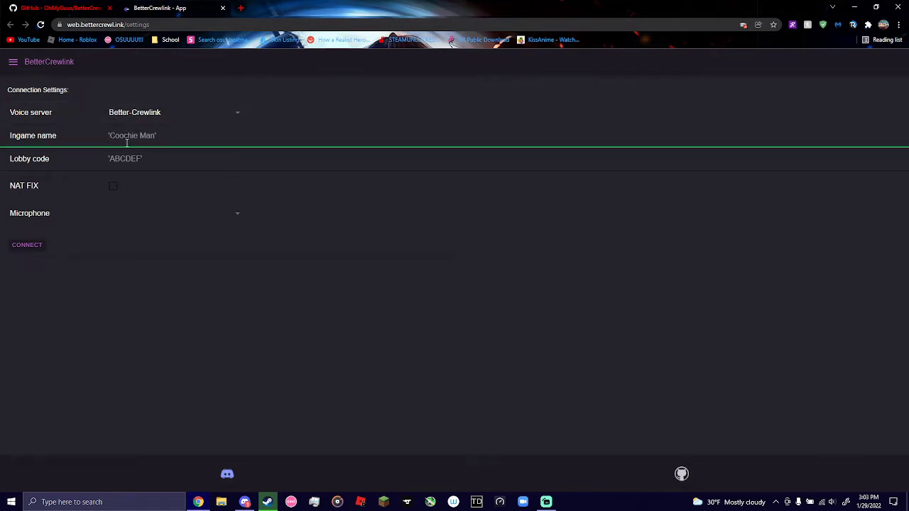
pyautogui.click(132, 157)
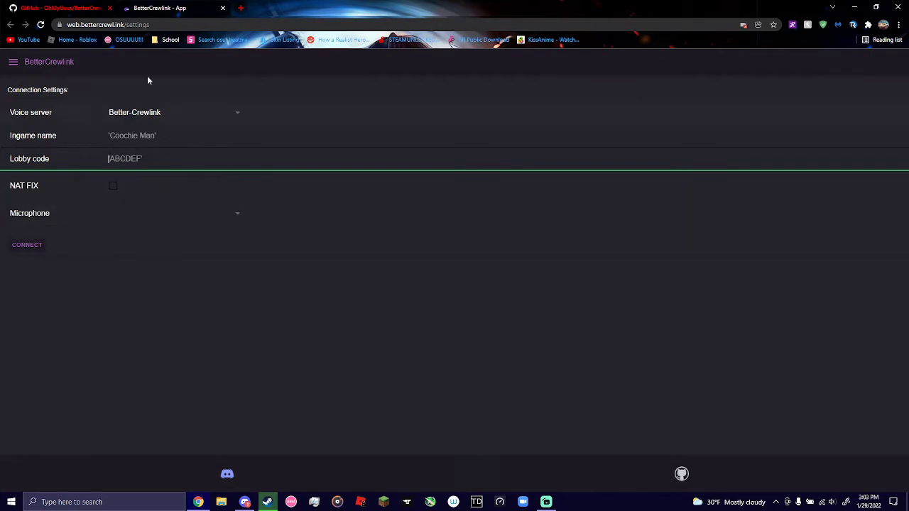
pyautogui.click(223, 9)
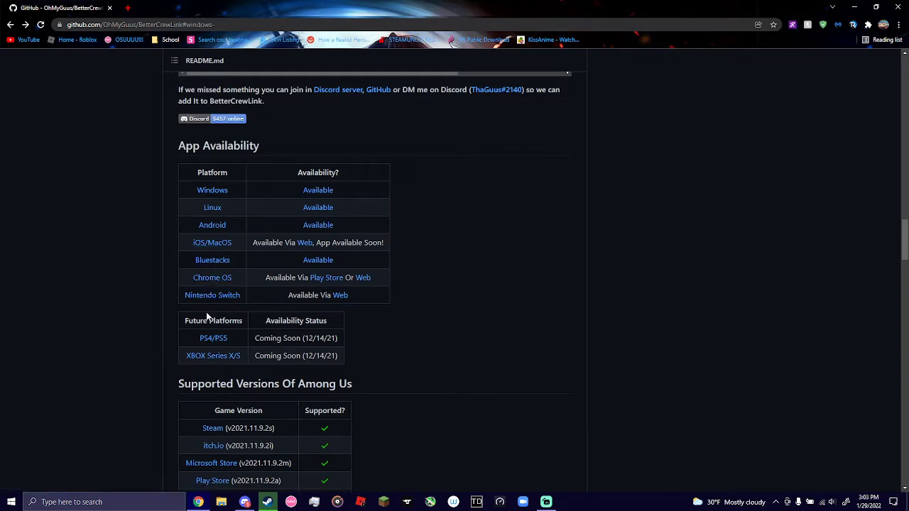
# Open the releases page linked in the README's Windows installation section in a new tab and show it
pyautogui.scroll(-1, 246, 291)
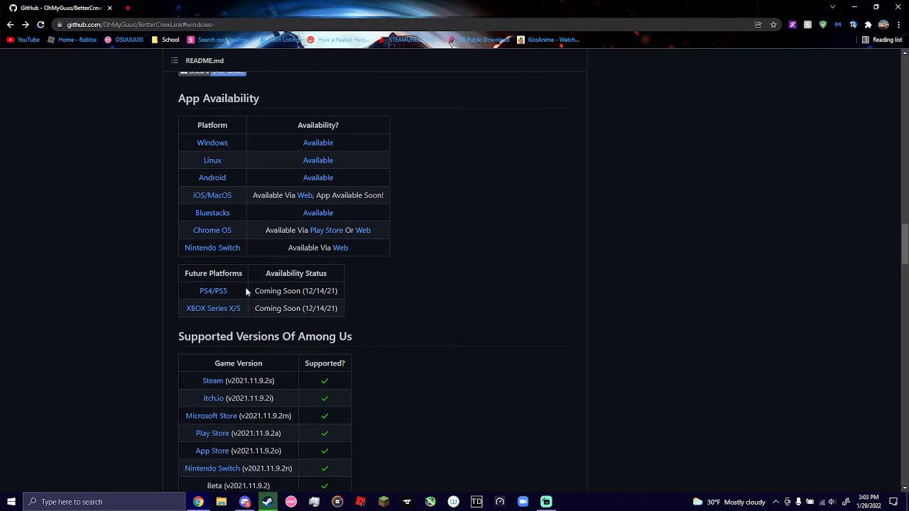
pyautogui.scroll(-3, 247, 292)
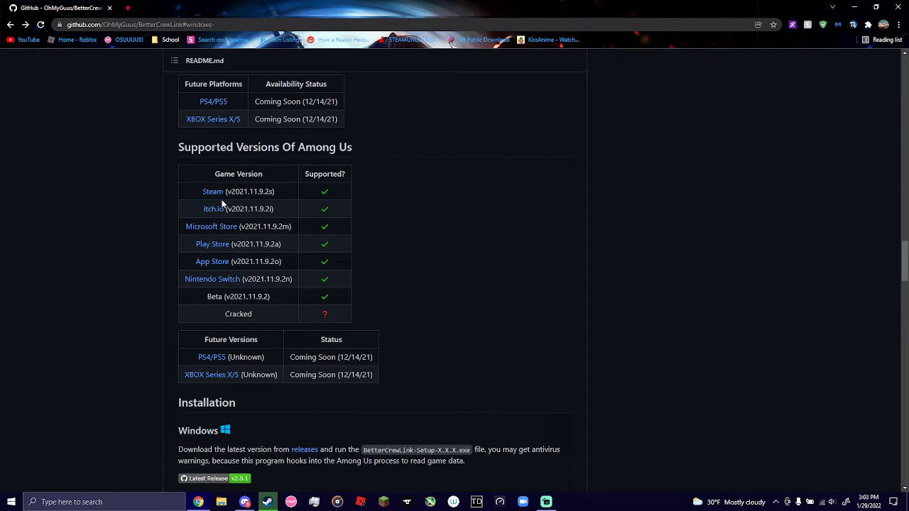
pyautogui.scroll(-6, 221, 197)
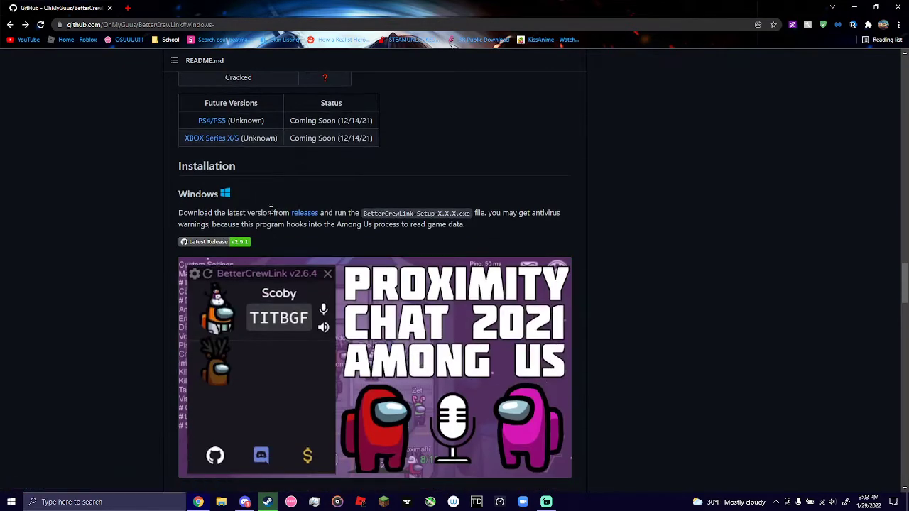
pyautogui.scroll(-3, 341, 190)
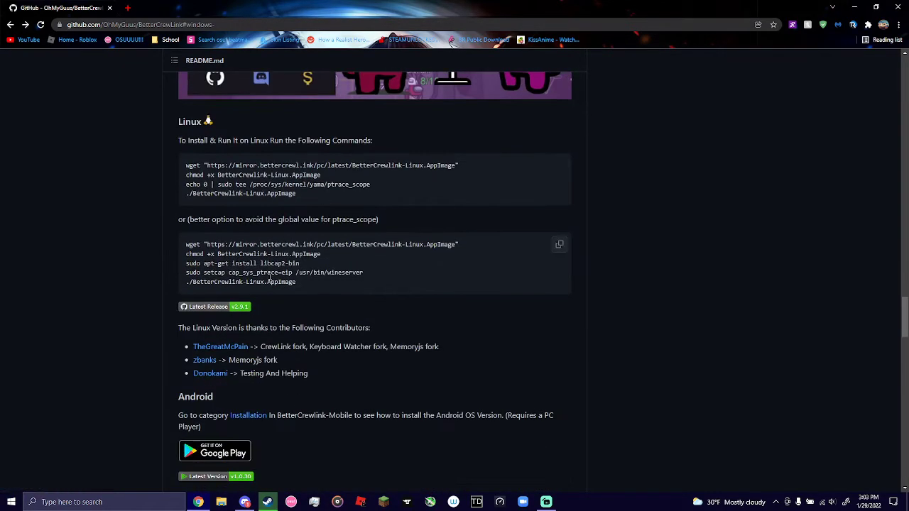
pyautogui.scroll(2, 267, 302)
pyautogui.scroll(3, 267, 307)
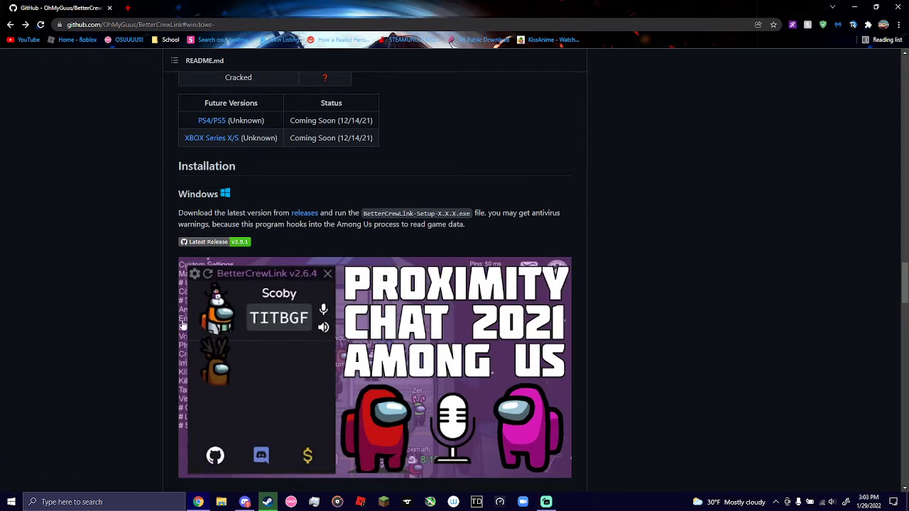
pyautogui.middleClick(315, 216)
pyautogui.click(174, 10)
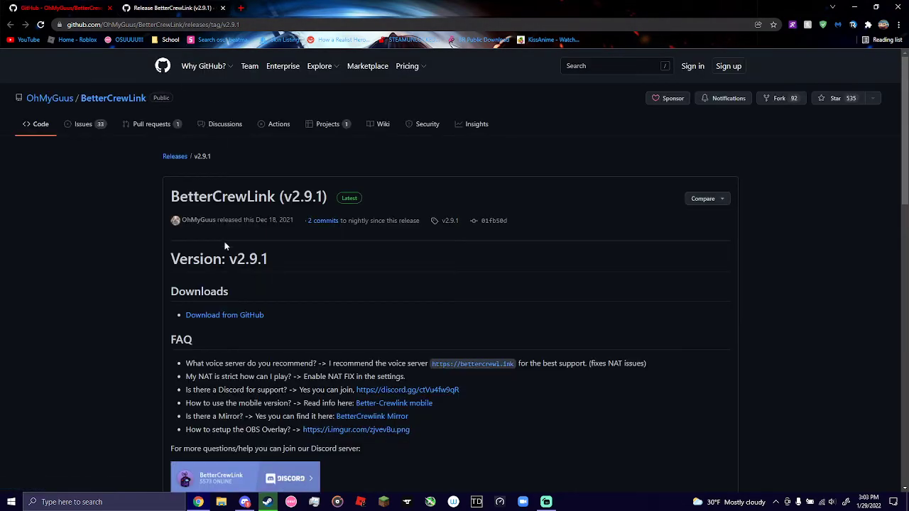
# Return to the repository README and look over the Android, Chrome OS and BlueStacks installation sections
pyautogui.click(57, 8)
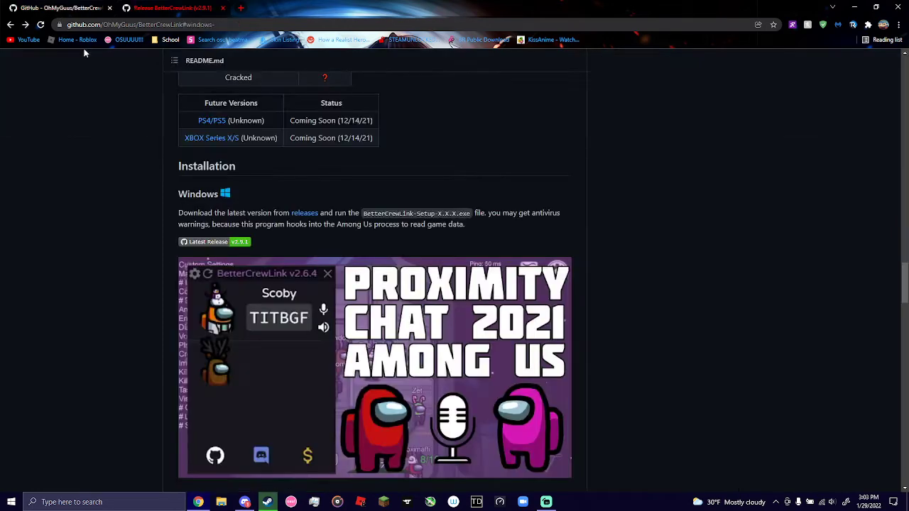
pyautogui.scroll(-4, 145, 243)
pyautogui.scroll(-3, 146, 242)
pyautogui.scroll(-2, 139, 232)
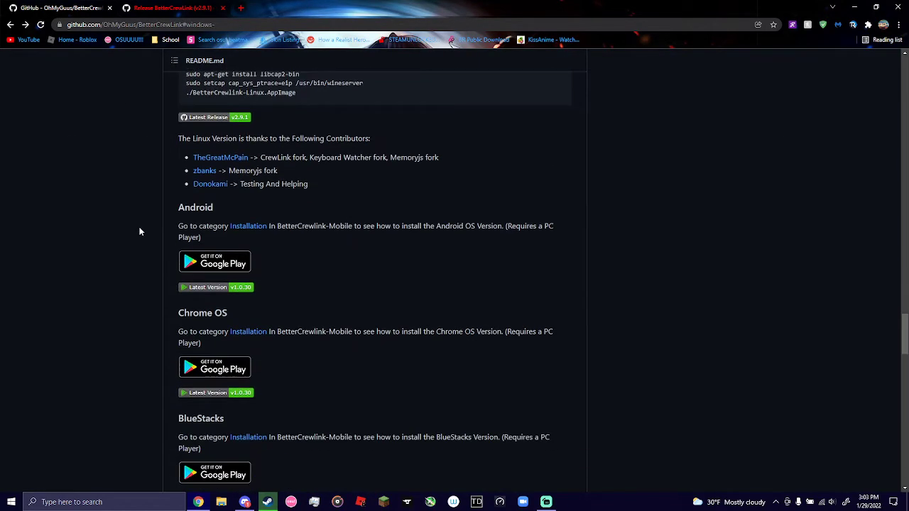
pyautogui.scroll(-2, 140, 233)
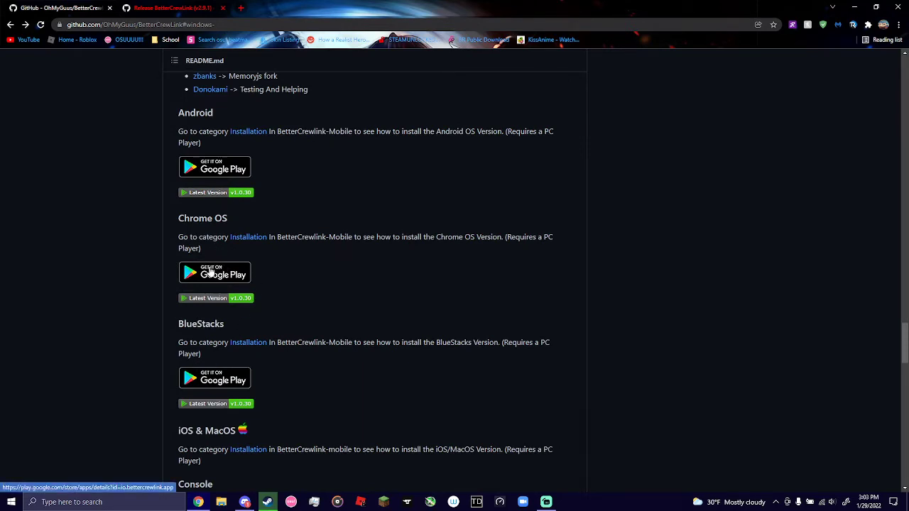
pyautogui.scroll(4, 233, 257)
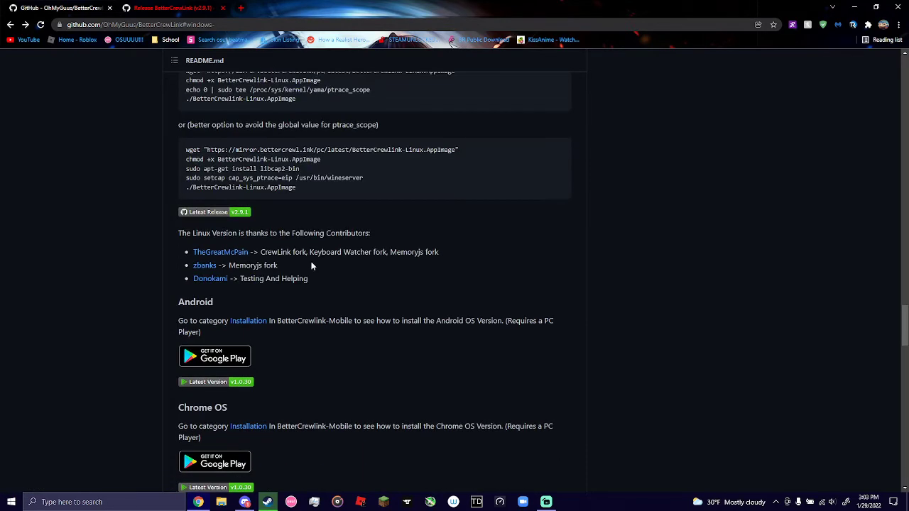
# Highlight the first block of Linux installation commands and its wget line for reading, clearing each selection
pyautogui.scroll(2, 254, 252)
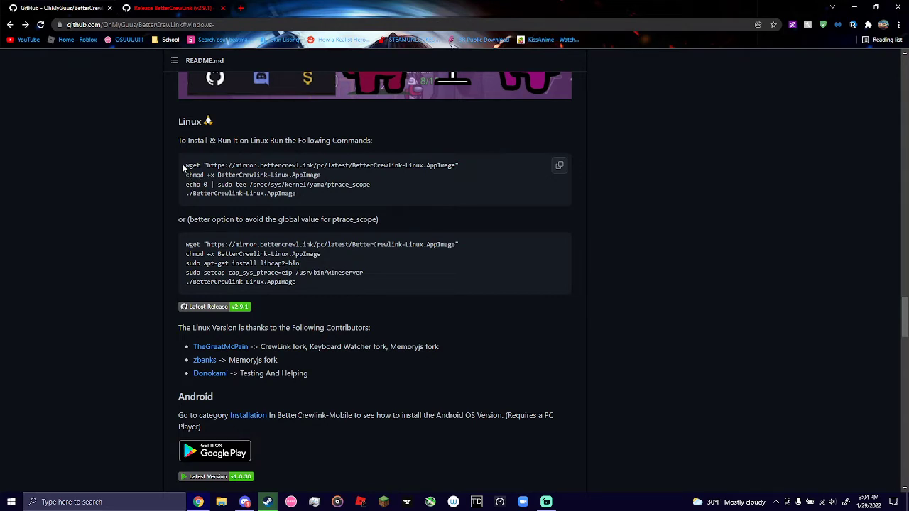
pyautogui.moveTo(182, 167); pyautogui.dragTo(311, 196)
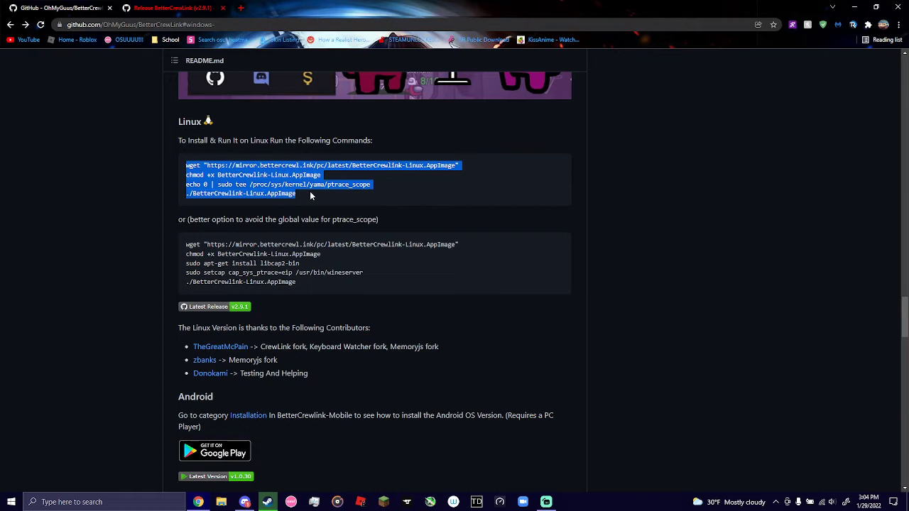
pyautogui.click(310, 196)
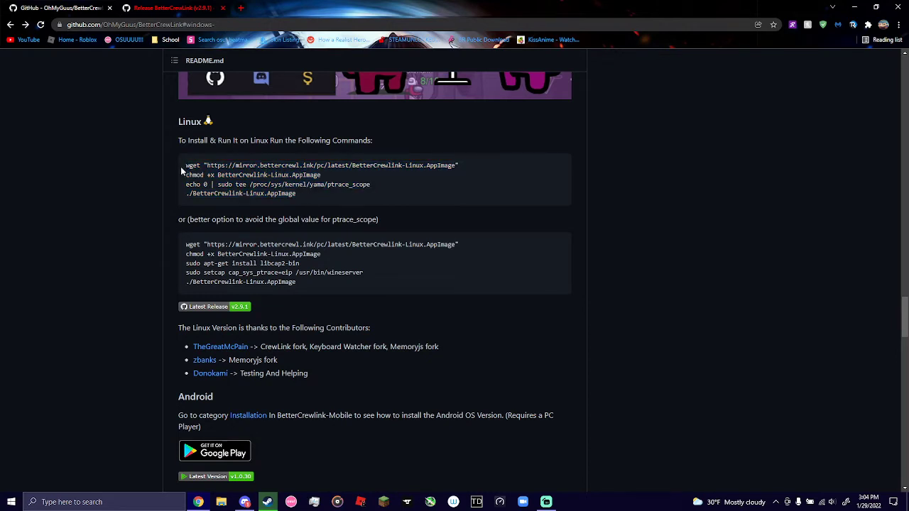
pyautogui.moveTo(186, 166); pyautogui.dragTo(461, 171)
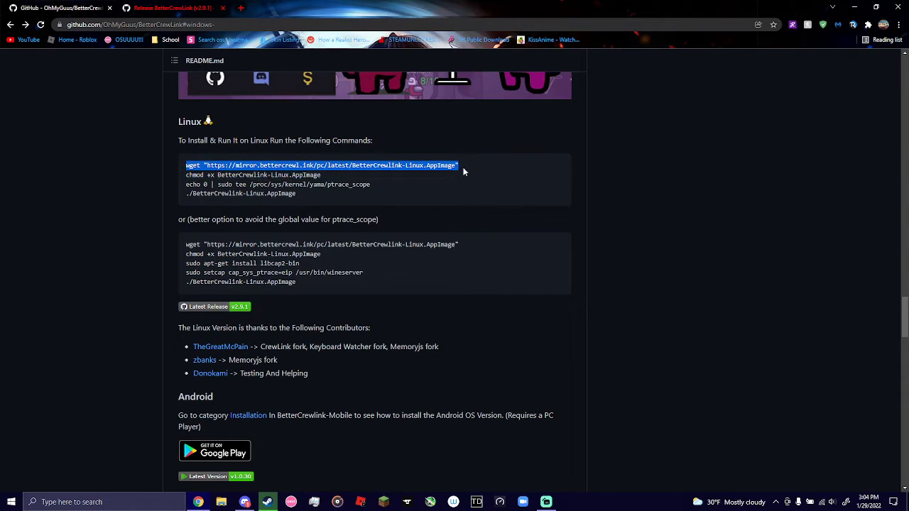
pyautogui.click(463, 171)
# Open the Installation link from the iOS & MacOS section in a new tab and view that page's installation and setup instructions
pyautogui.scroll(-8, 303, 220)
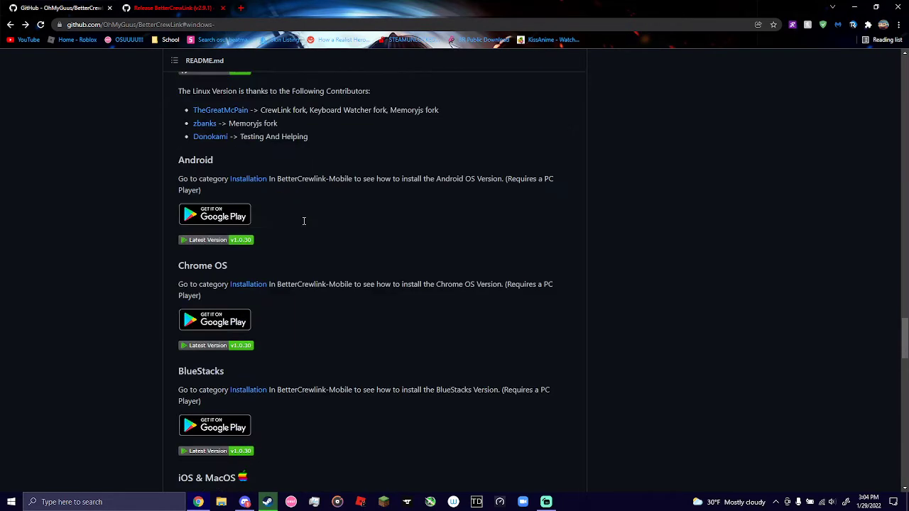
pyautogui.scroll(4, 298, 251)
pyautogui.scroll(-5, 301, 252)
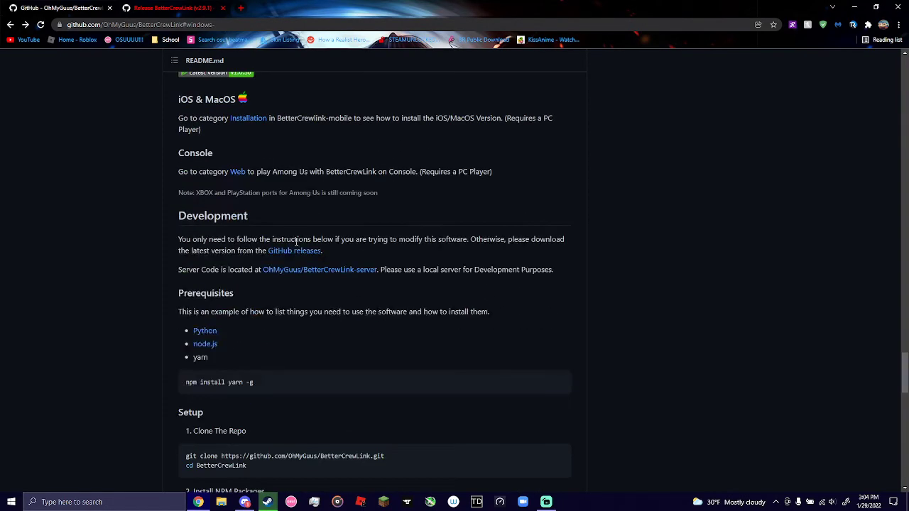
pyautogui.rightClick(263, 125)
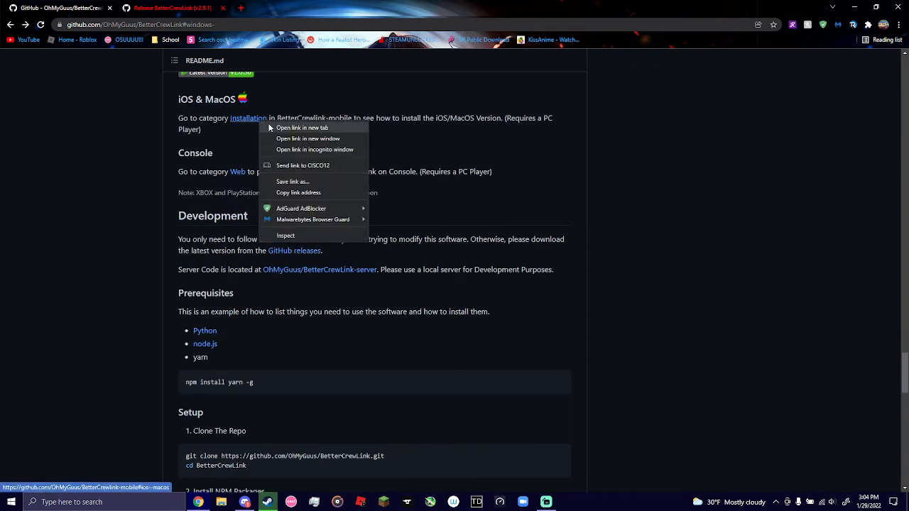
pyautogui.click(268, 127)
pyautogui.click(277, 7)
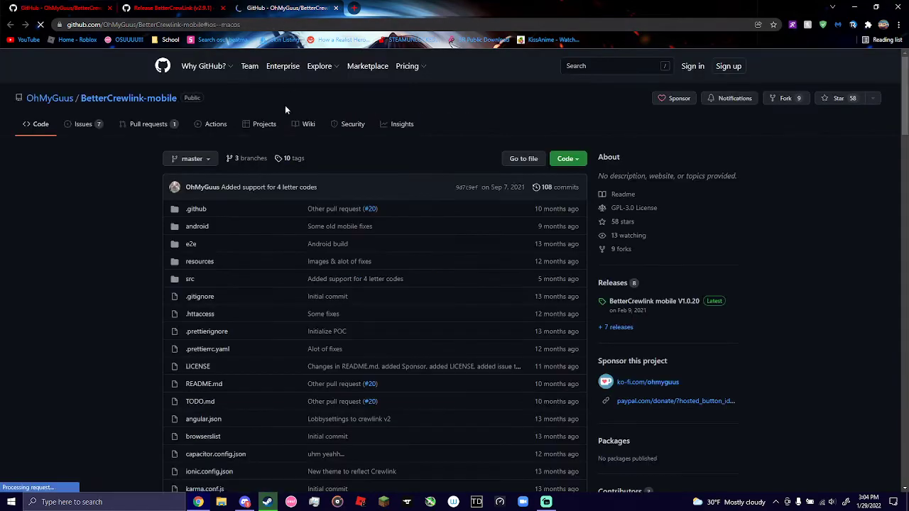
pyautogui.scroll(-10, 269, 169)
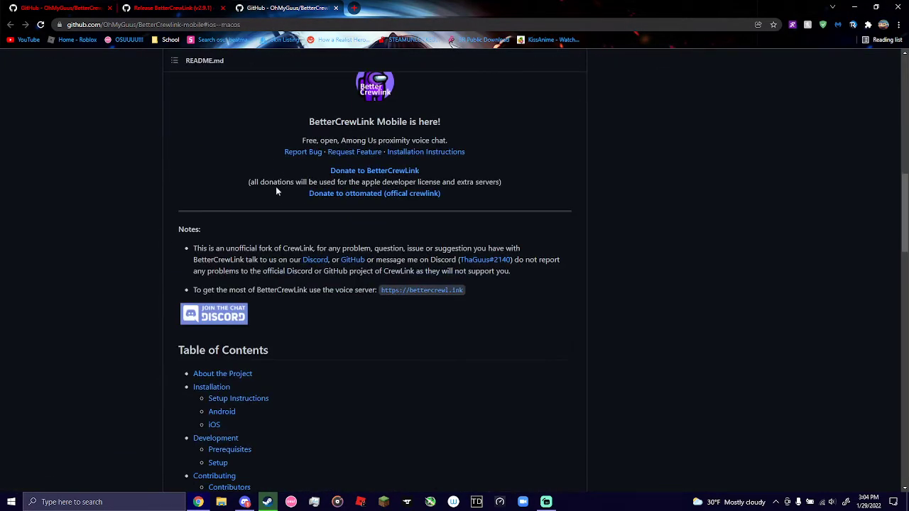
pyautogui.scroll(-7, 276, 183)
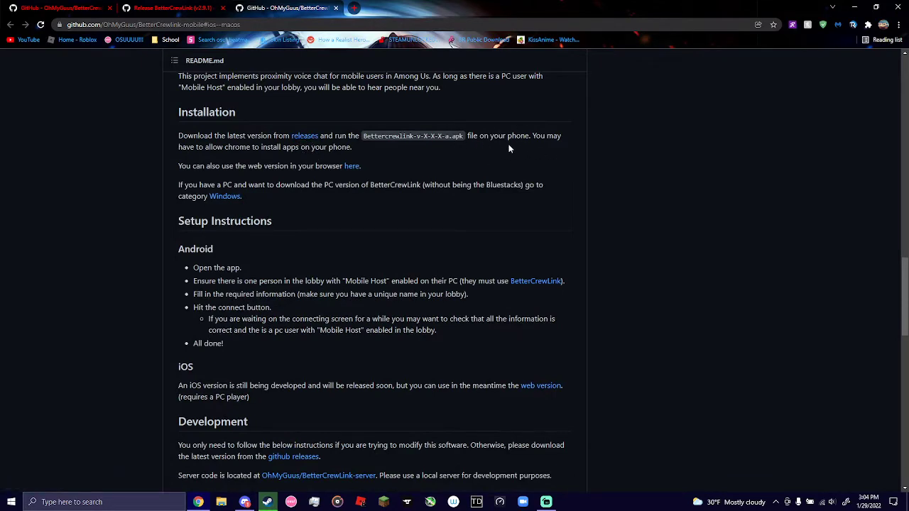
# Open the mobile README's releases link in a new tab and view the downloads and FAQ, briefly highlighting the How to use list
pyautogui.rightClick(303, 137)
pyautogui.click(341, 145)
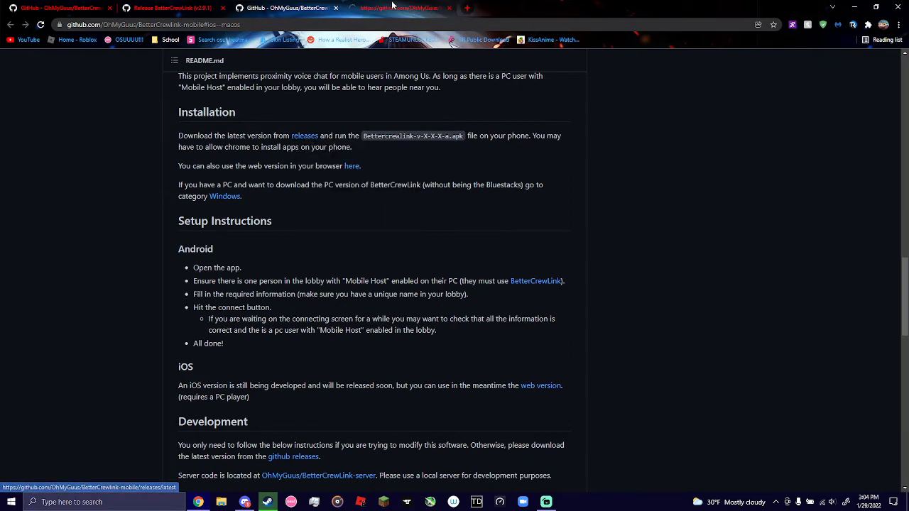
pyautogui.click(393, 7)
pyautogui.scroll(-2, 256, 206)
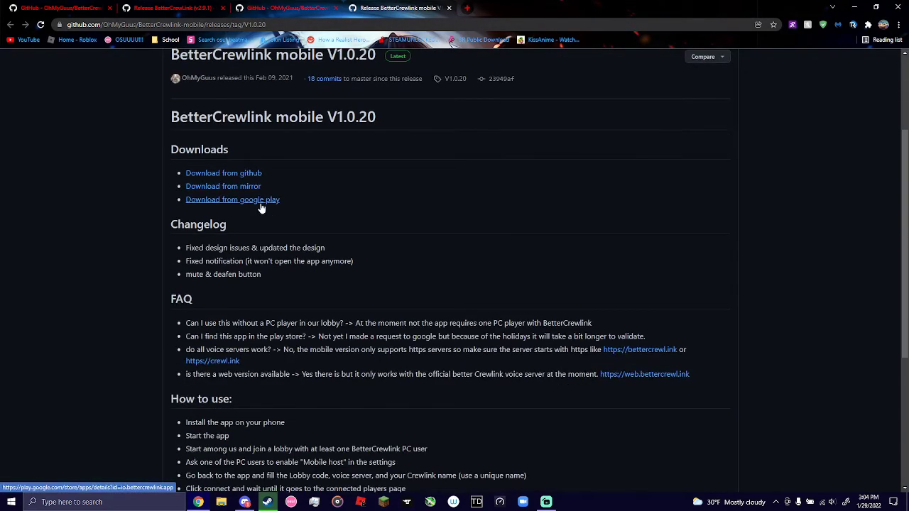
pyautogui.scroll(-2, 186, 277)
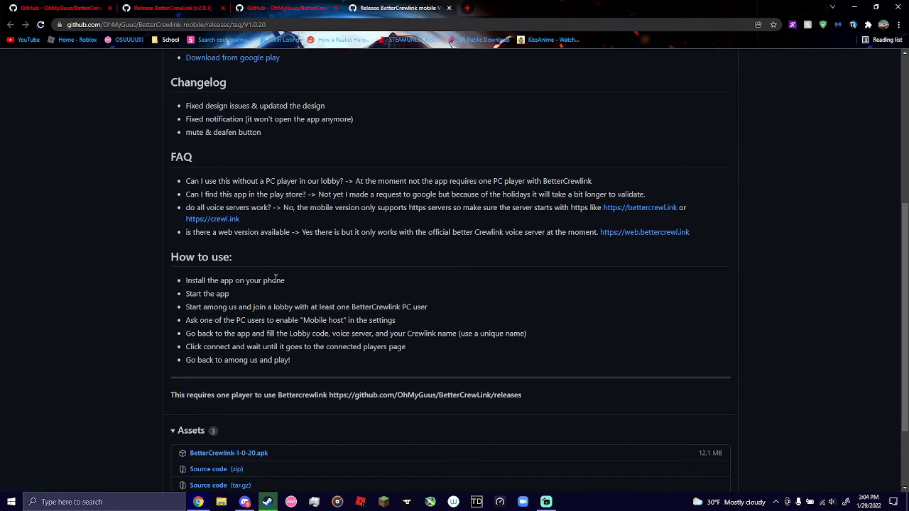
pyautogui.moveTo(163, 279); pyautogui.dragTo(353, 357)
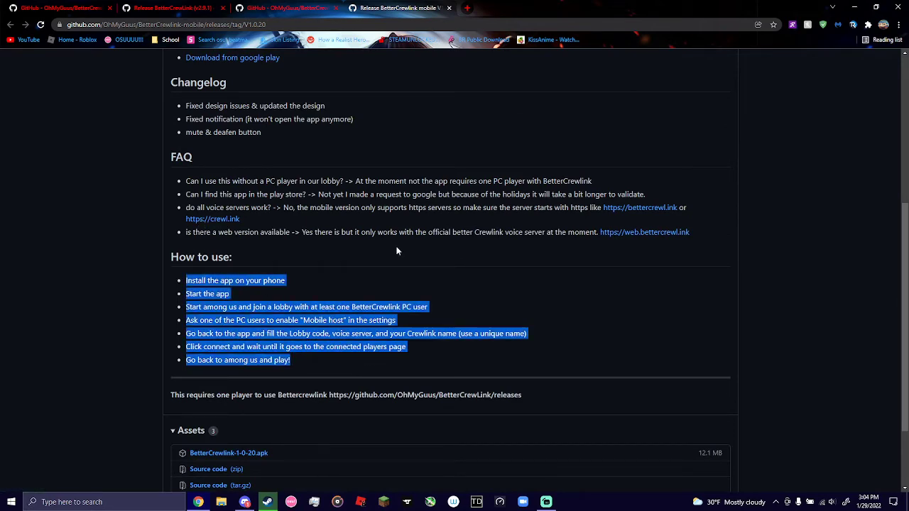
pyautogui.click(387, 284)
# Return to the BetterCrewLink v2.9.1 release page and close the two tabs about the mobile version
pyautogui.click(292, 8)
pyautogui.hotkey('ctrl', 'pageup')
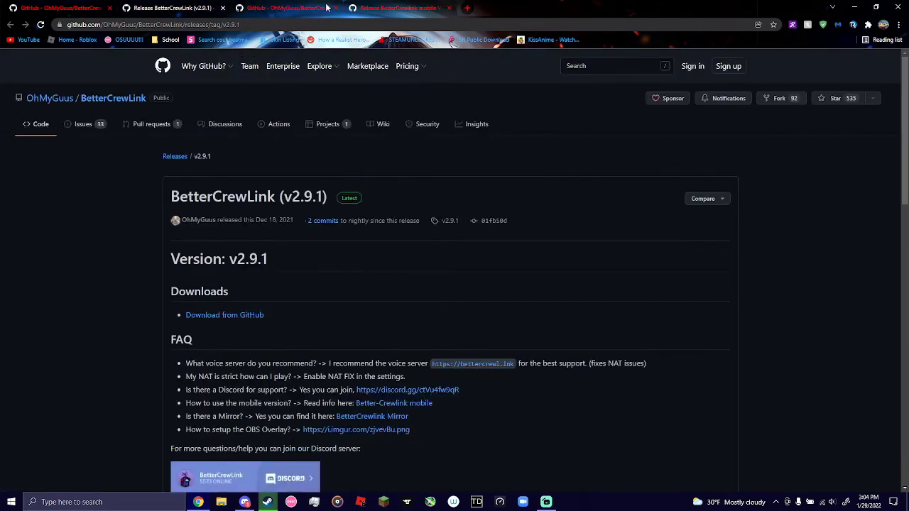
pyautogui.click(336, 8)
pyautogui.click(336, 8)
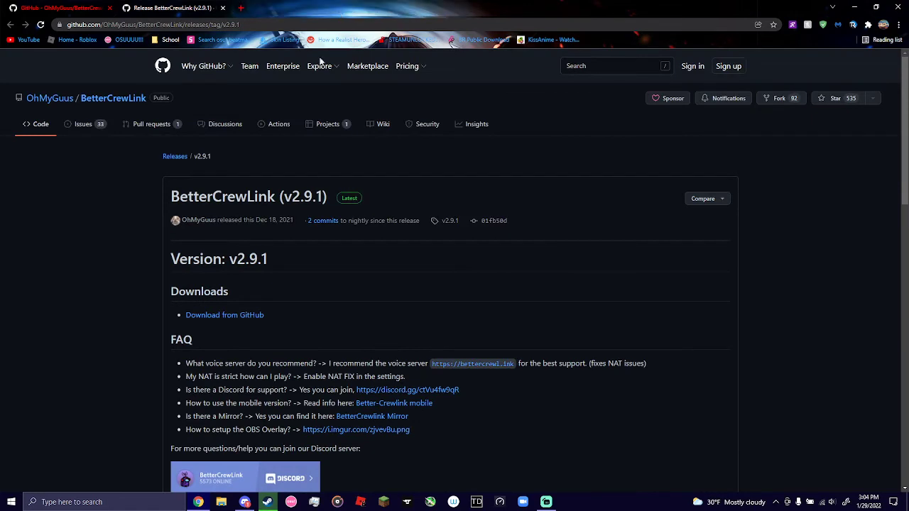
# Download Better-CrewLink-Setup-2.9.1 from GitHub and run its installation, showing the installer file in the Downloads folder
pyautogui.click(241, 314)
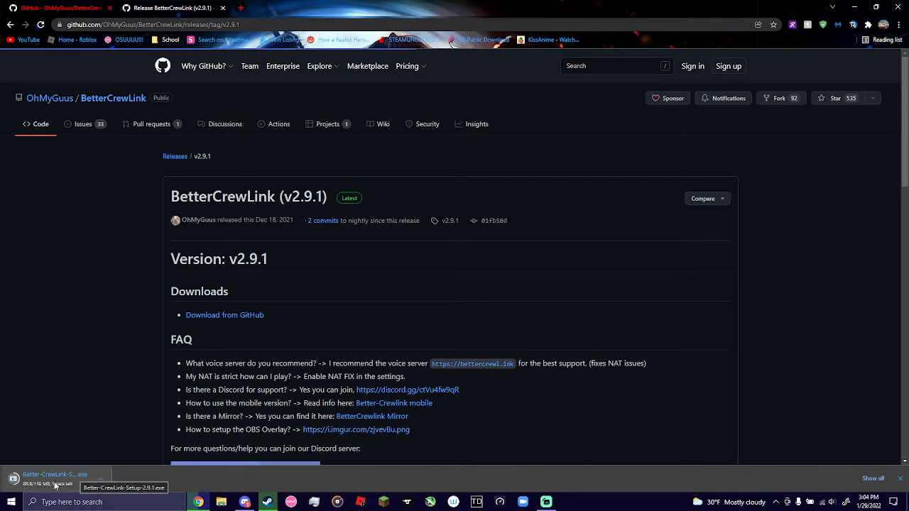
pyautogui.click(50, 477)
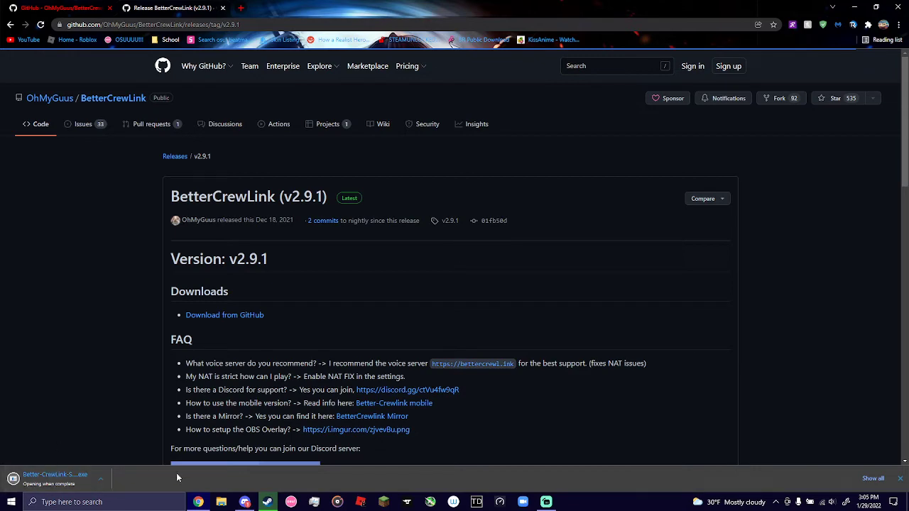
pyautogui.click(220, 502)
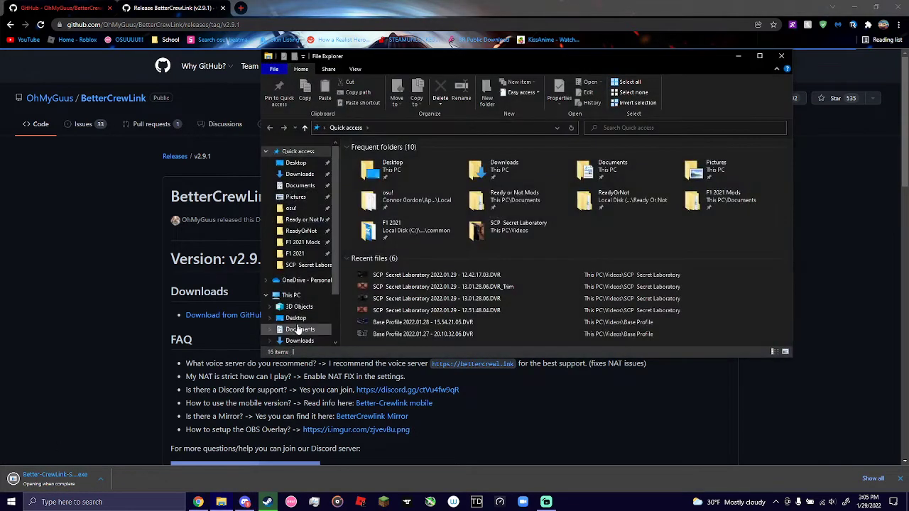
pyautogui.click(299, 341)
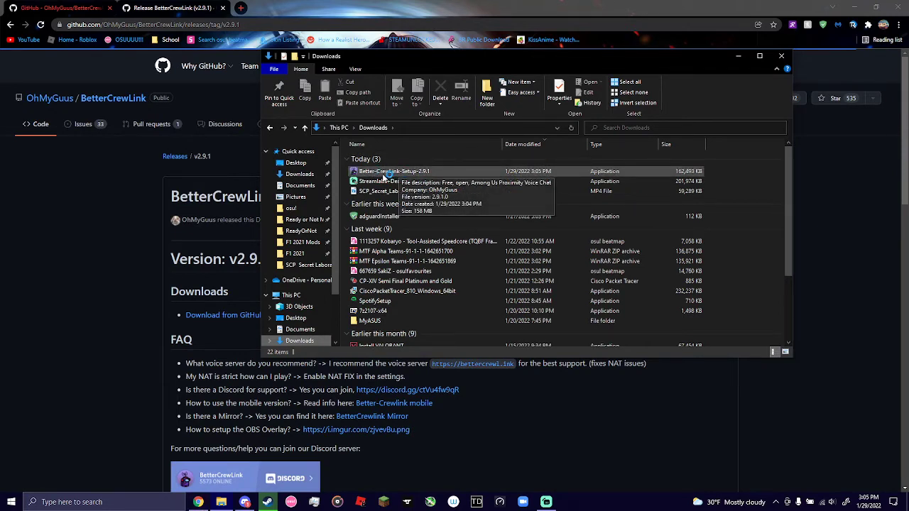
pyautogui.click(568, 502)
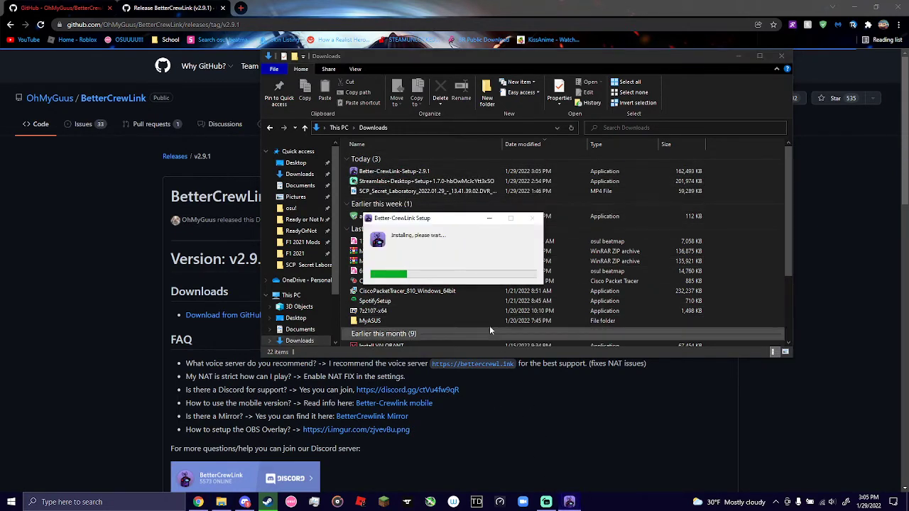
pyautogui.moveTo(428, 213); pyautogui.dragTo(260, 306)
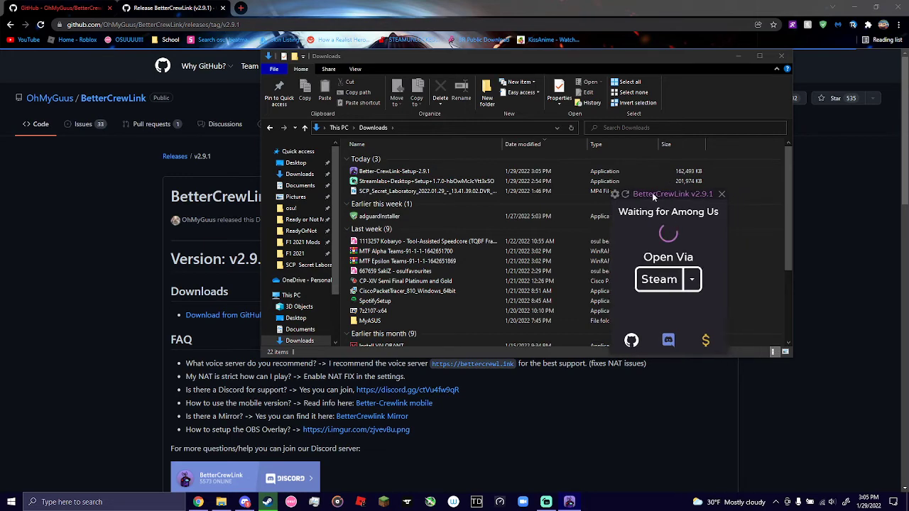
# Launch Among Us via Steam from the BetterCrewLink window and bring BetterCrewLink in front of the game
pyautogui.moveTo(652, 193); pyautogui.dragTo(360, 199)
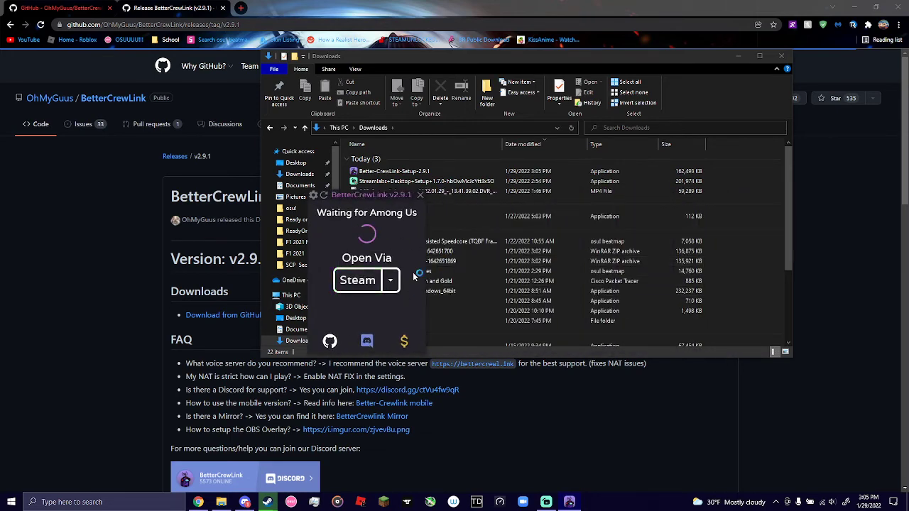
pyautogui.click(394, 283)
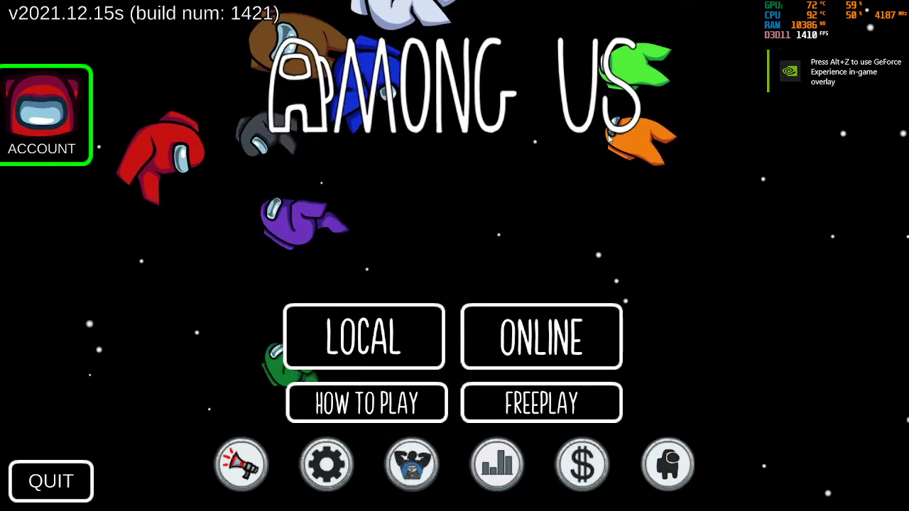
pyautogui.hotkey('alt', 'Tab')
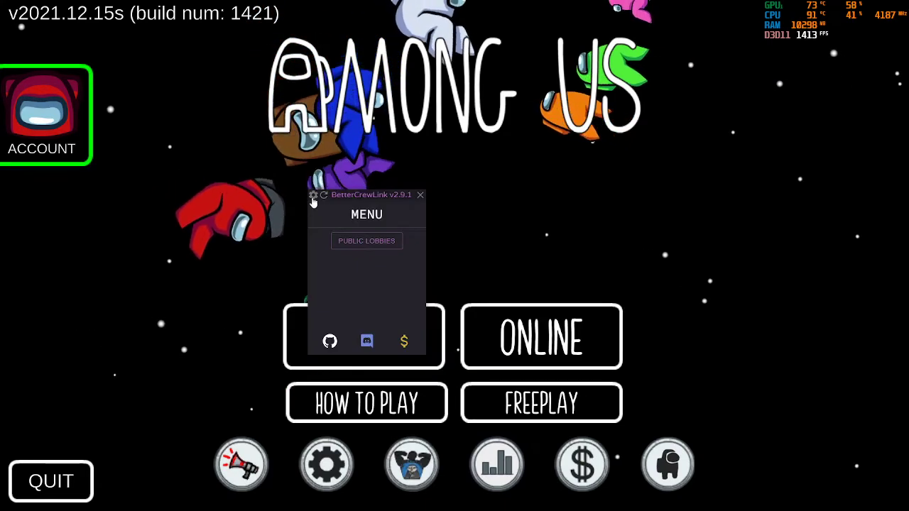
# Open BetterCrewLink's settings and examine the microphone, speaker, voice activation, volume, overlay, streaming and troubleshooting options
pyautogui.click(313, 196)
pyautogui.scroll(-10, 383, 297)
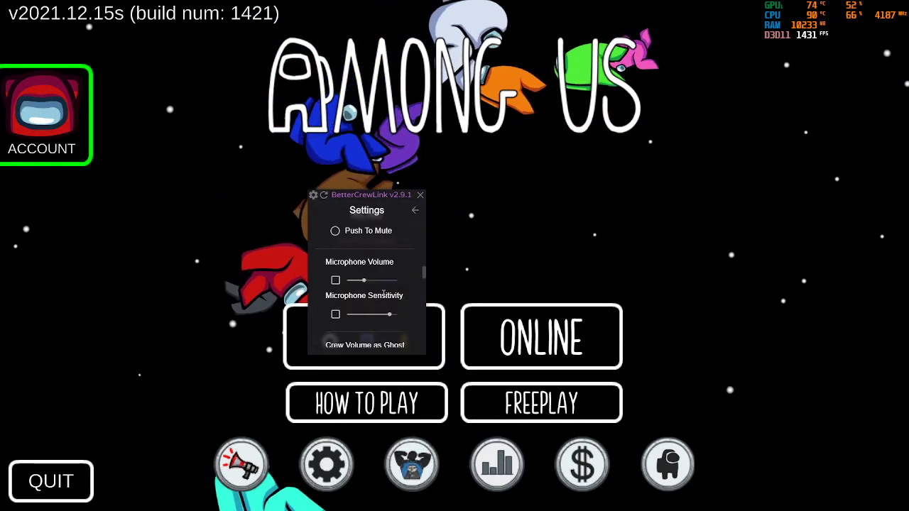
pyautogui.scroll(8, 384, 293)
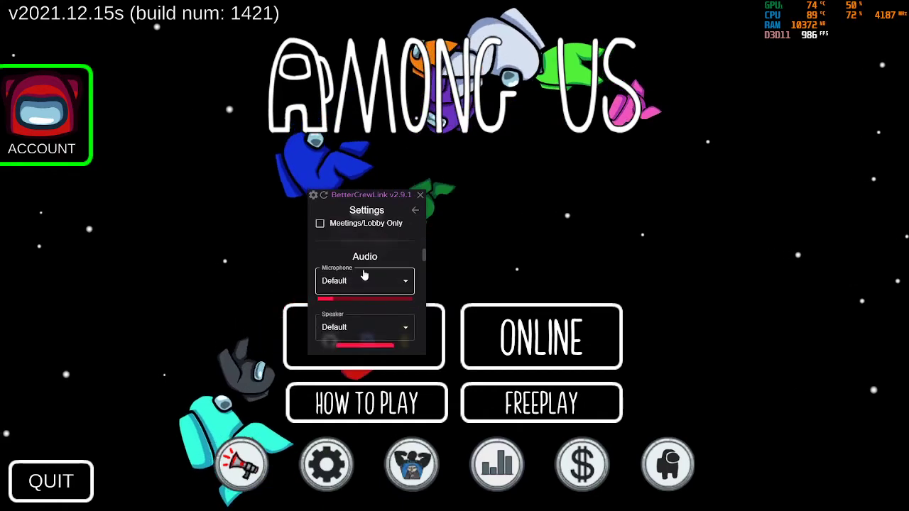
pyautogui.scroll(-4, 363, 277)
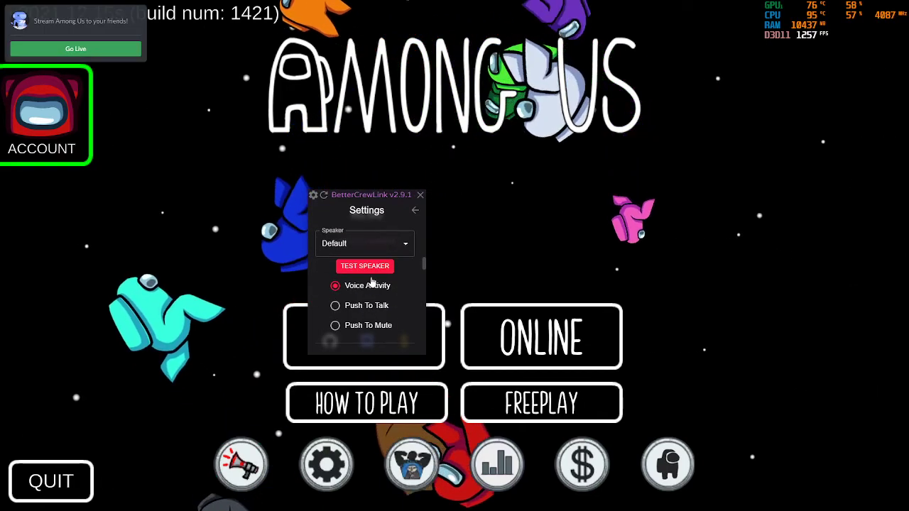
pyautogui.scroll(-3, 355, 286)
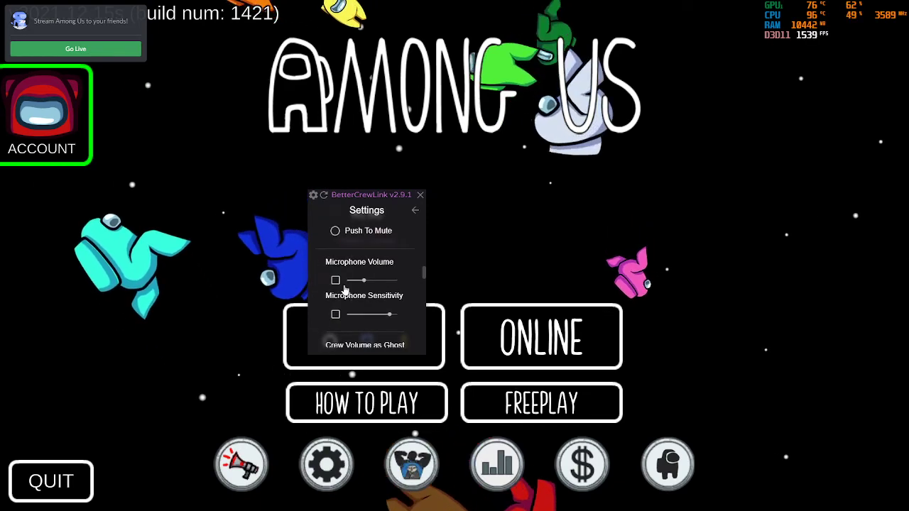
pyautogui.scroll(-5, 344, 289)
pyautogui.scroll(4, 398, 302)
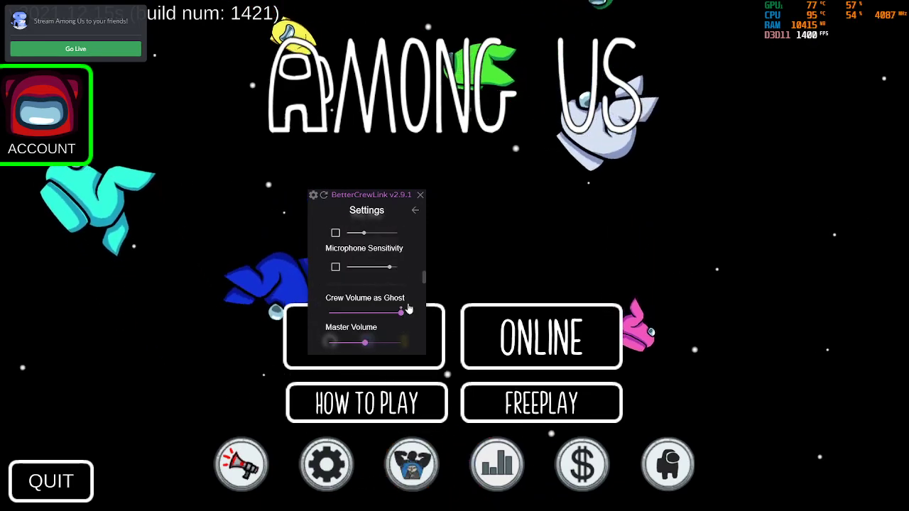
pyautogui.scroll(1, 355, 312)
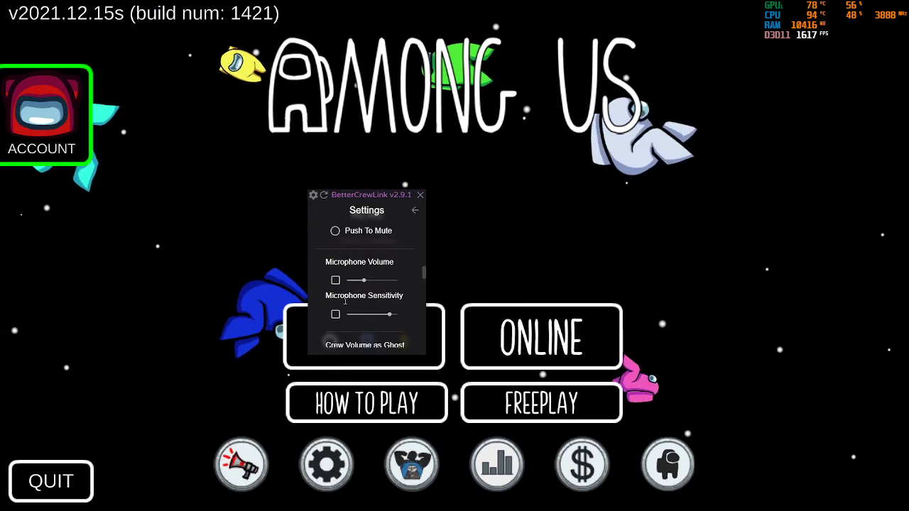
pyautogui.scroll(-5, 396, 317)
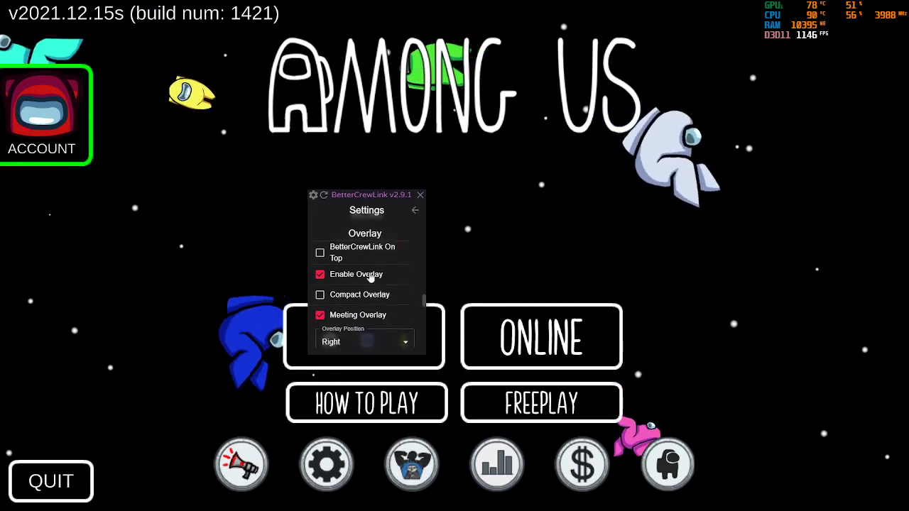
pyautogui.scroll(1, 350, 302)
pyautogui.scroll(-3, 369, 299)
pyautogui.scroll(-3, 383, 273)
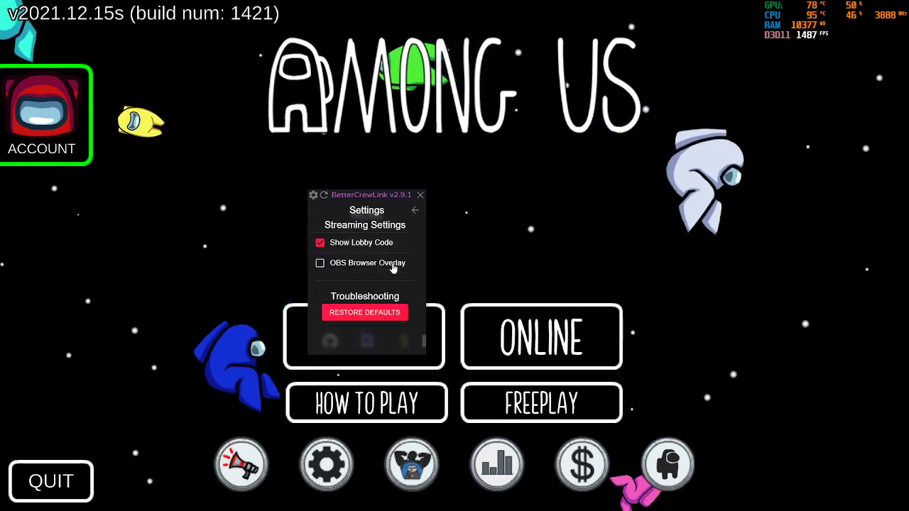
# Close BetterCrewLink and switch to Chrome with the BetterCrewLink v2.9.1 release page
pyautogui.click(420, 195)
pyautogui.hotkey('alt', 'Tab')
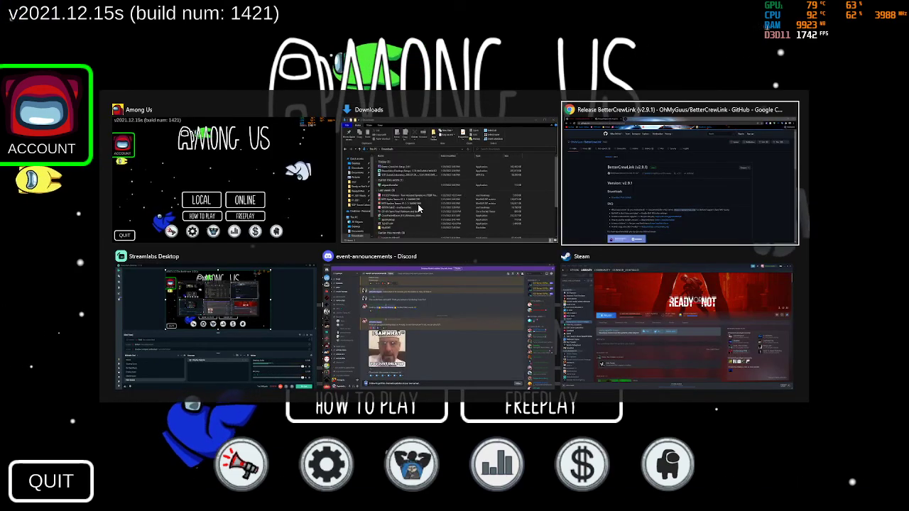